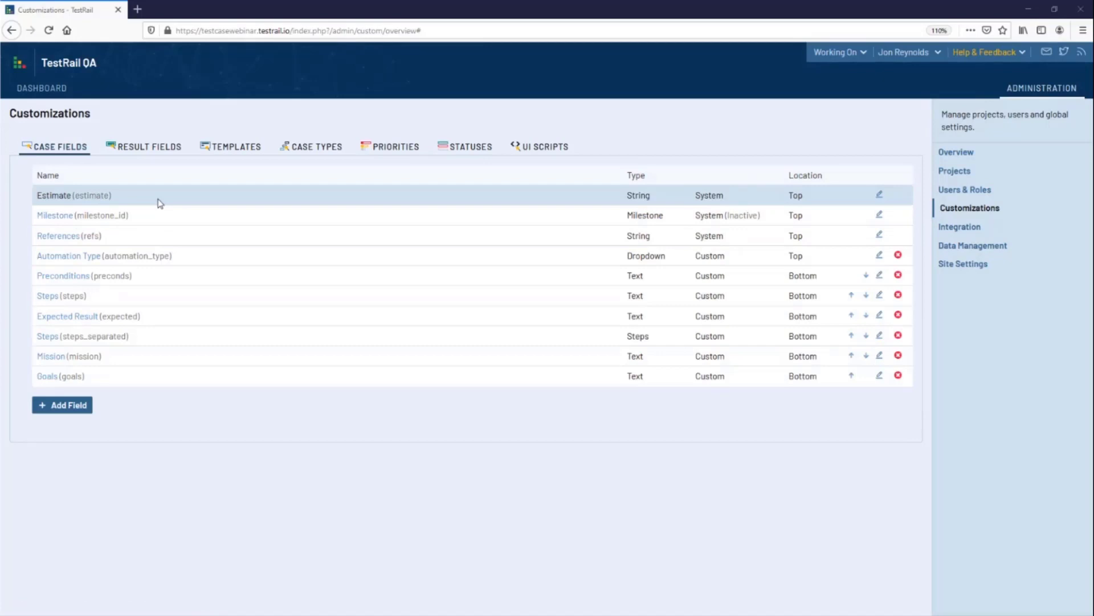
Review the customization lists for result fields, templates, case types, priorities, statuses and UI scripts, returning to the case fields.
left_click(154, 151)
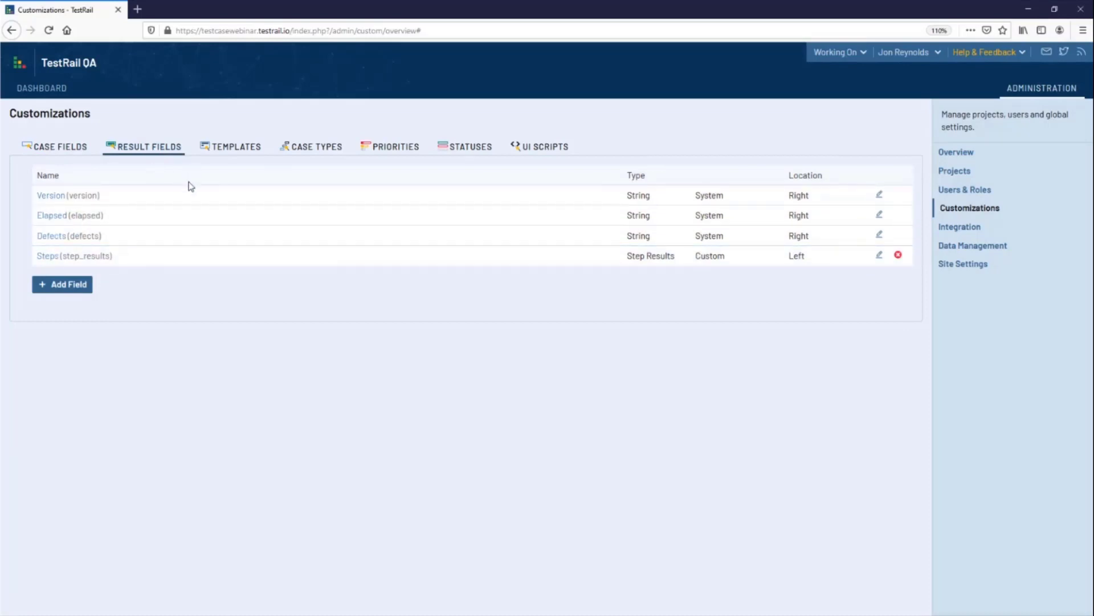
left_click(223, 151)
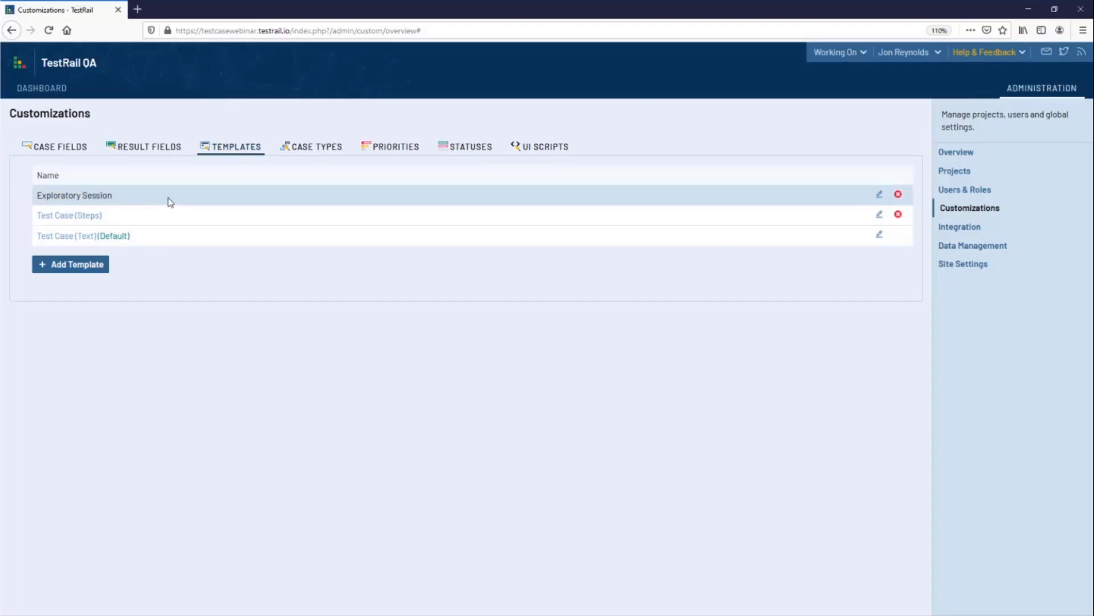
left_click(330, 153)
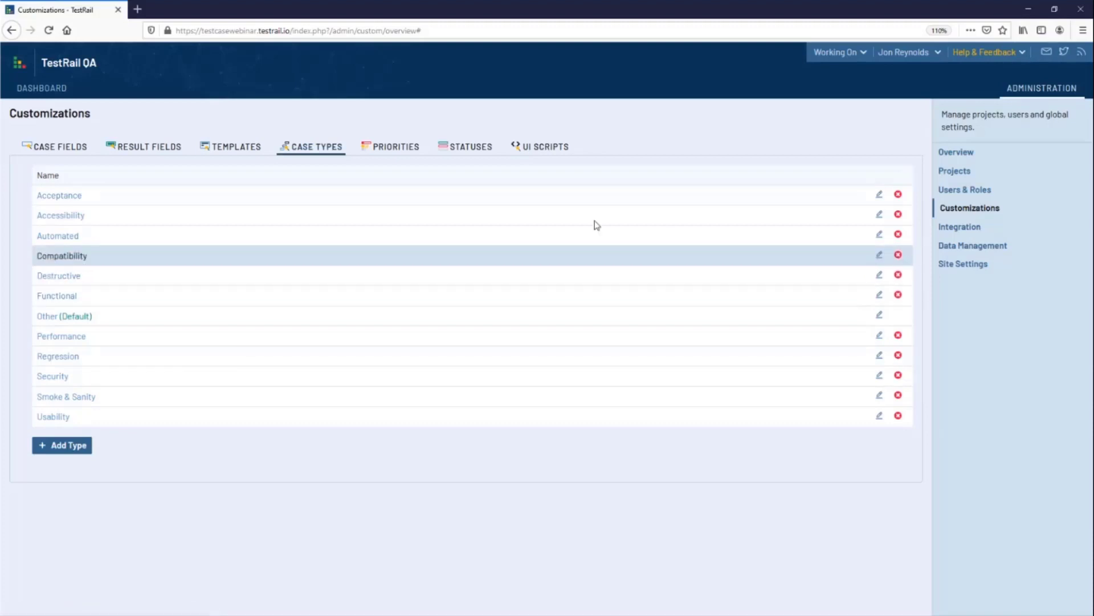
left_click(407, 153)
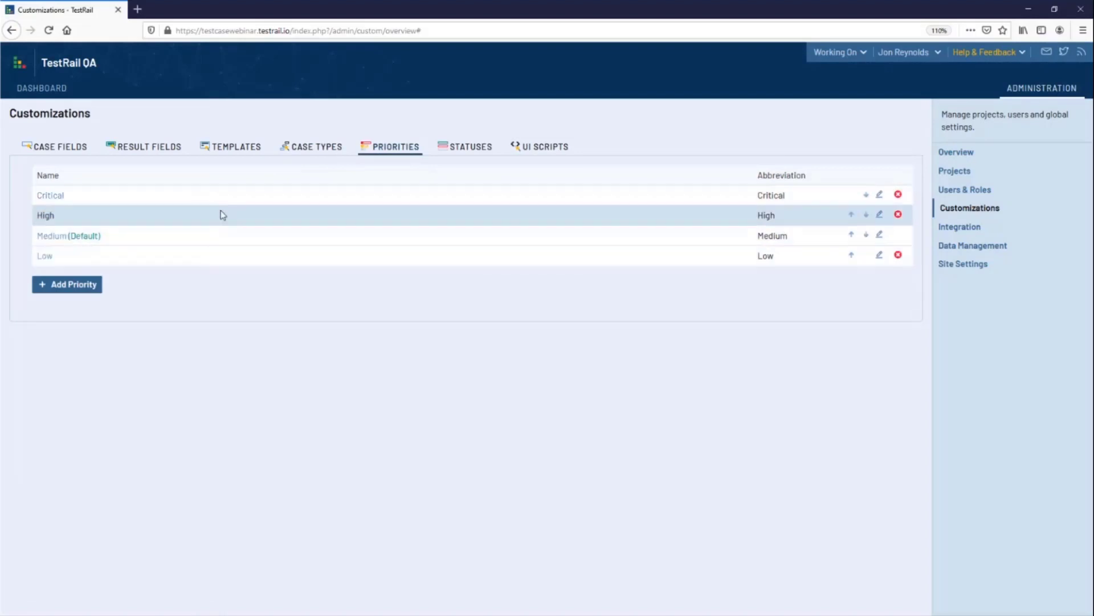
left_click(481, 151)
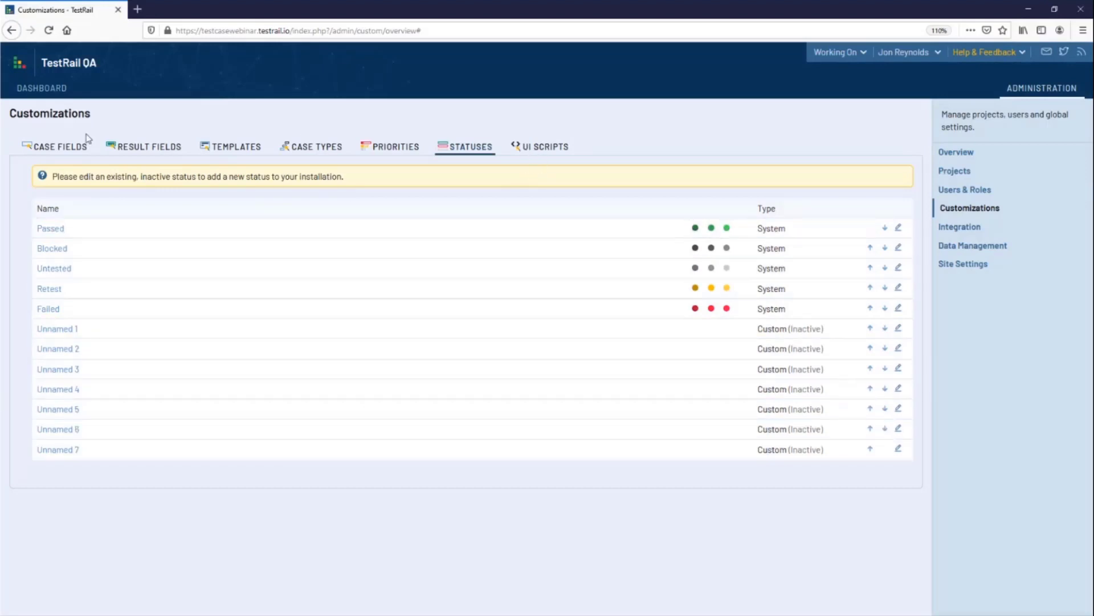
left_click(544, 149)
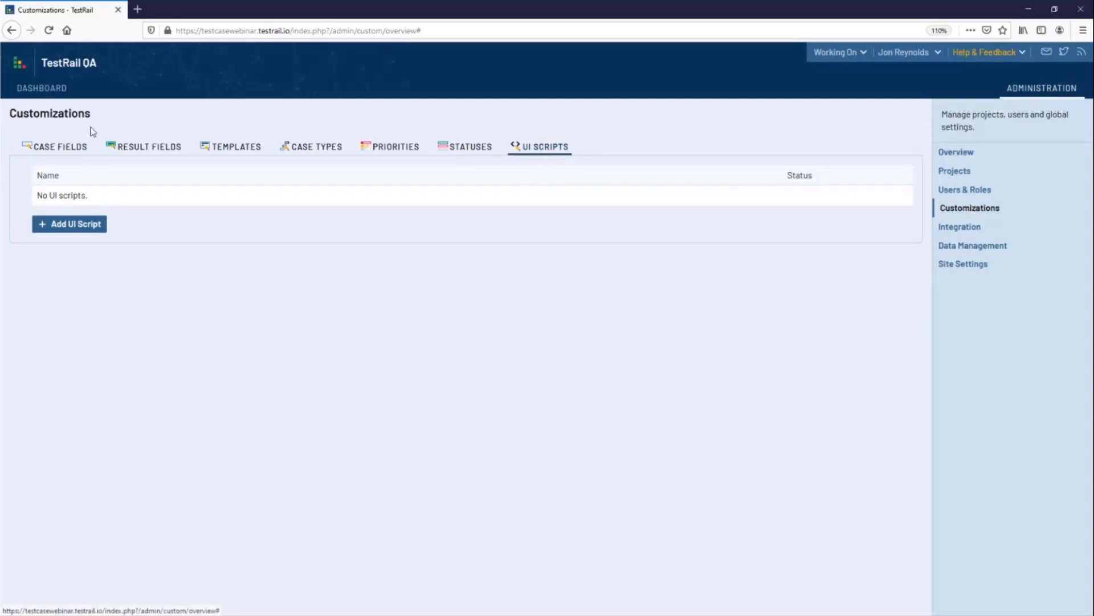
left_click(69, 151)
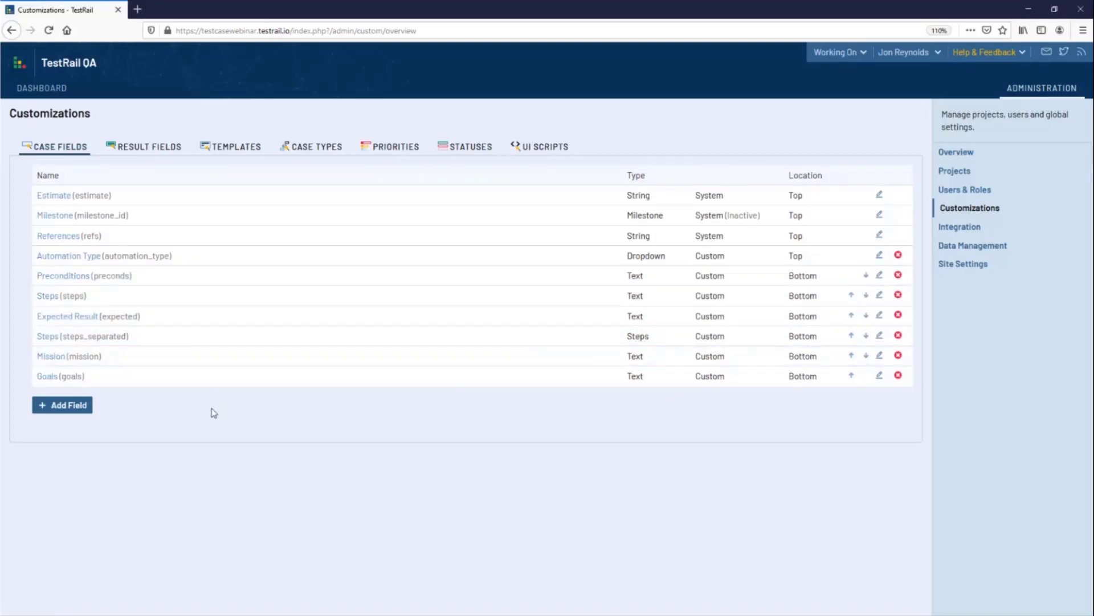
Start a new custom case field with the label Version and the system name version, leaving the description empty.
left_click(67, 410)
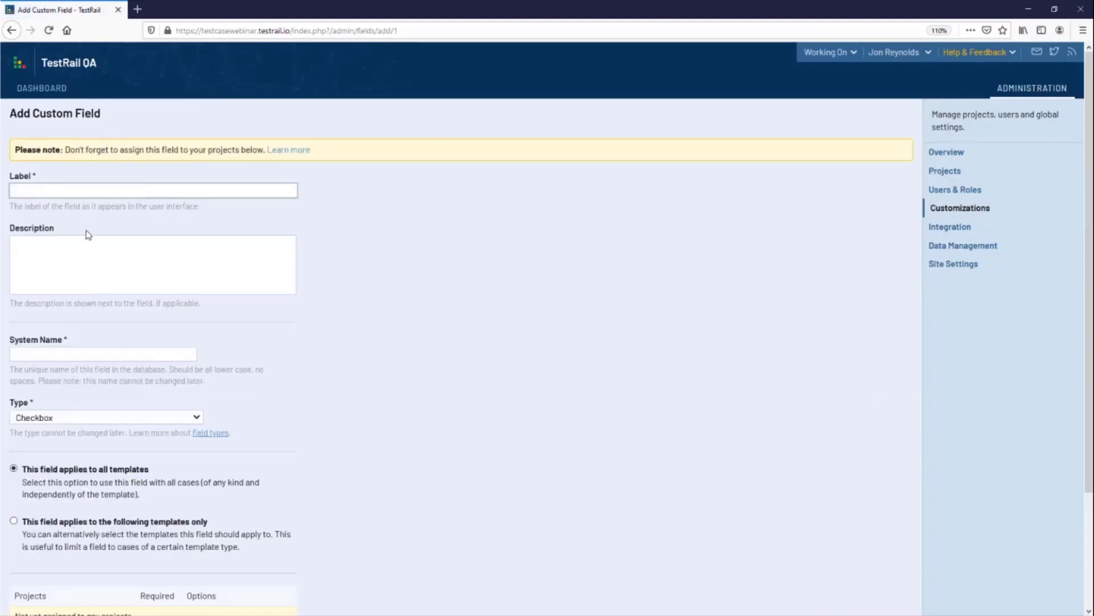
type("Version")
left_click(122, 260)
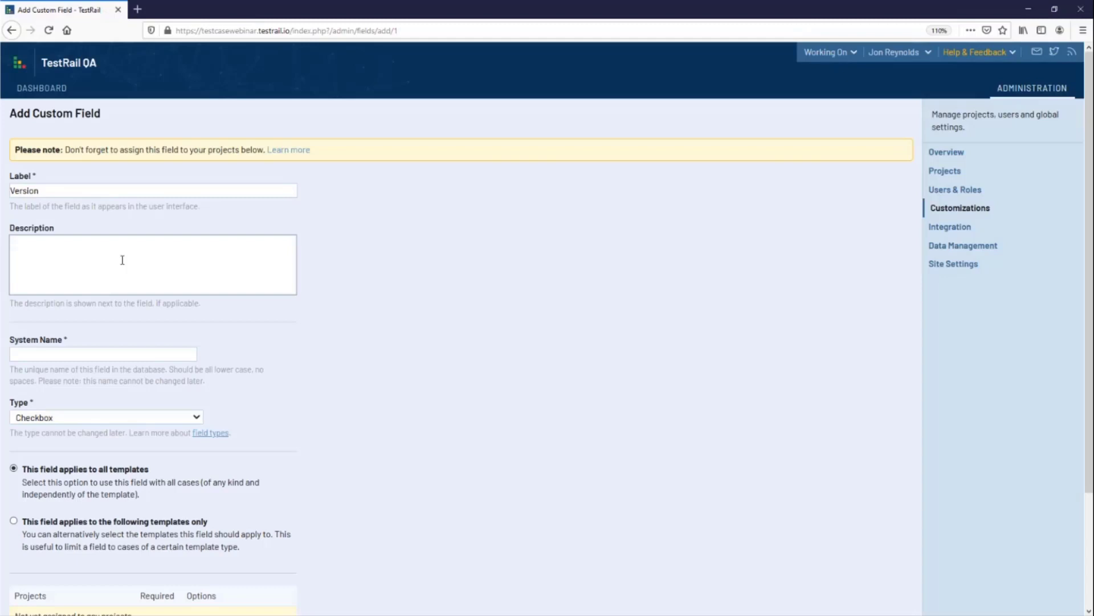
scroll(85, 241, "down", 3)
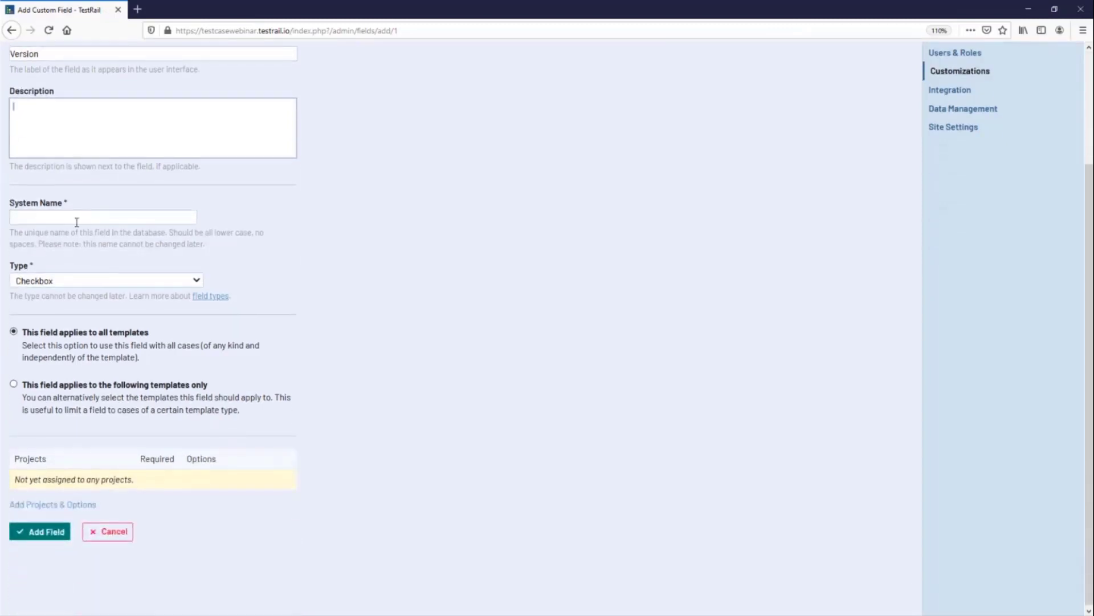
left_click(86, 217)
scroll(369, 308, "up", 2)
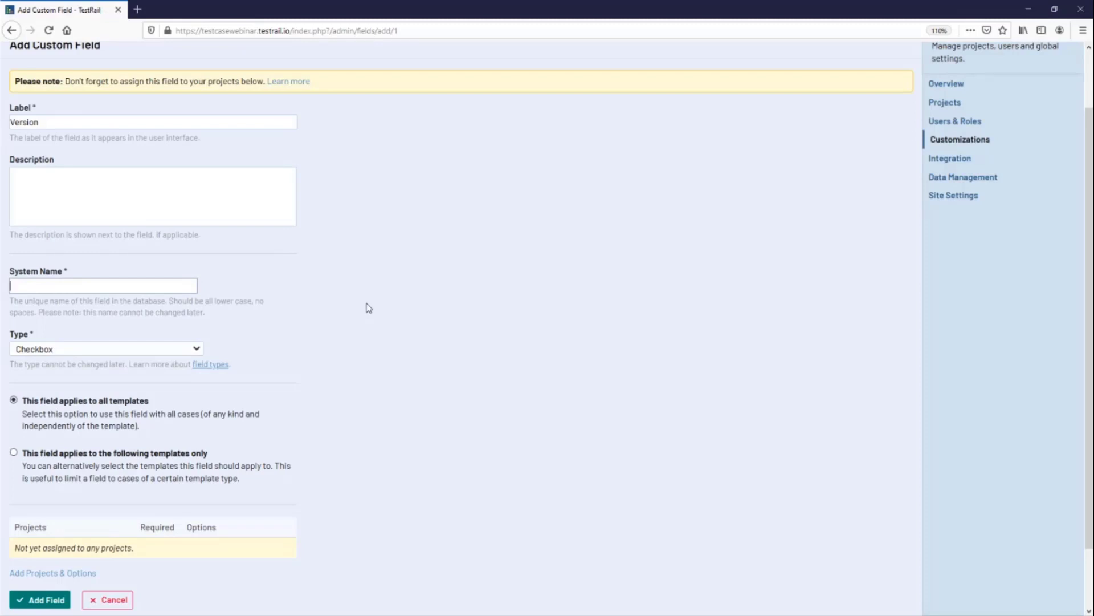
type("version")
Set the new Version field's type to Dropdown.
left_click(175, 352)
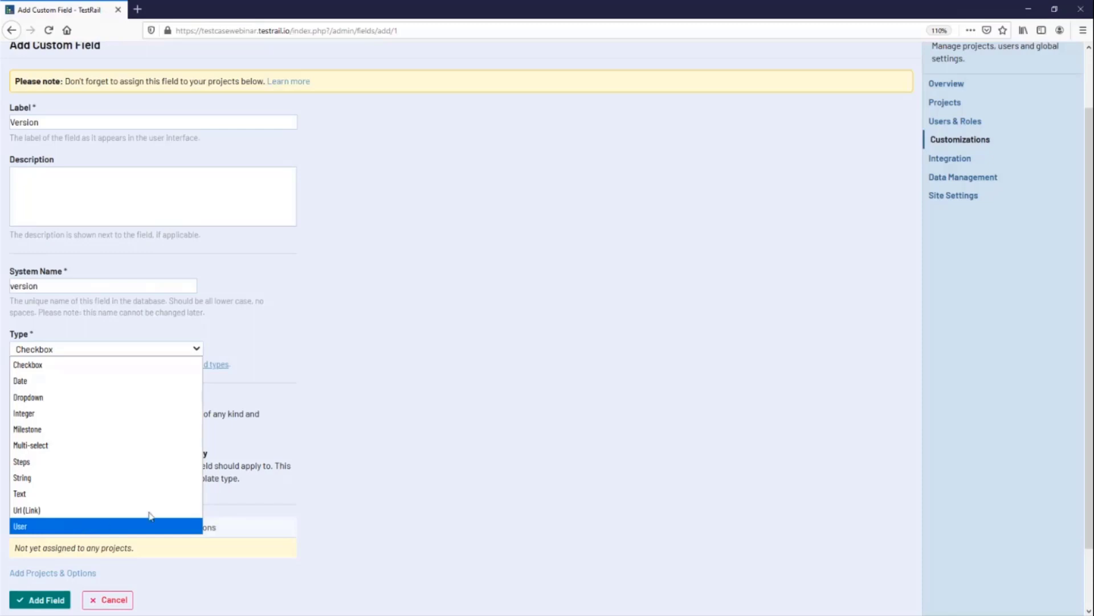
left_click(306, 484)
scroll(308, 479, "down", 2)
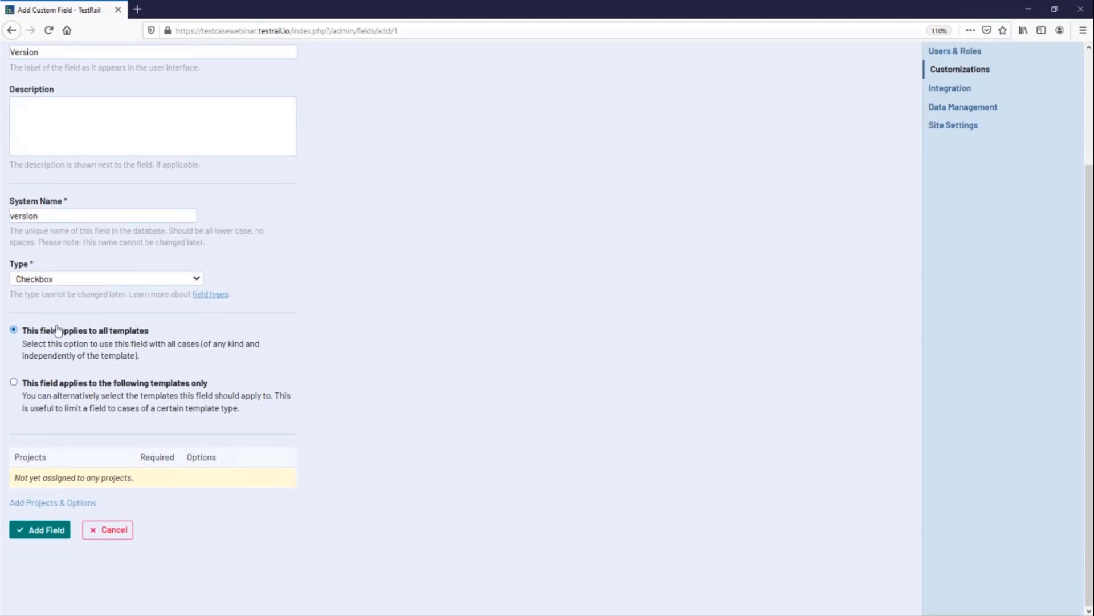
left_click(92, 285)
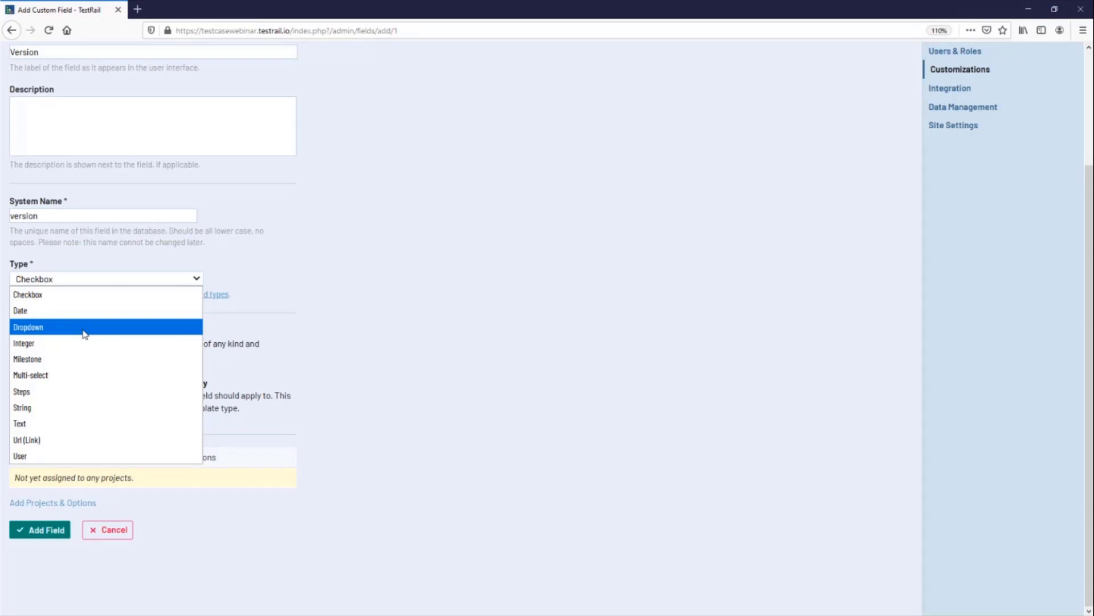
left_click(85, 334)
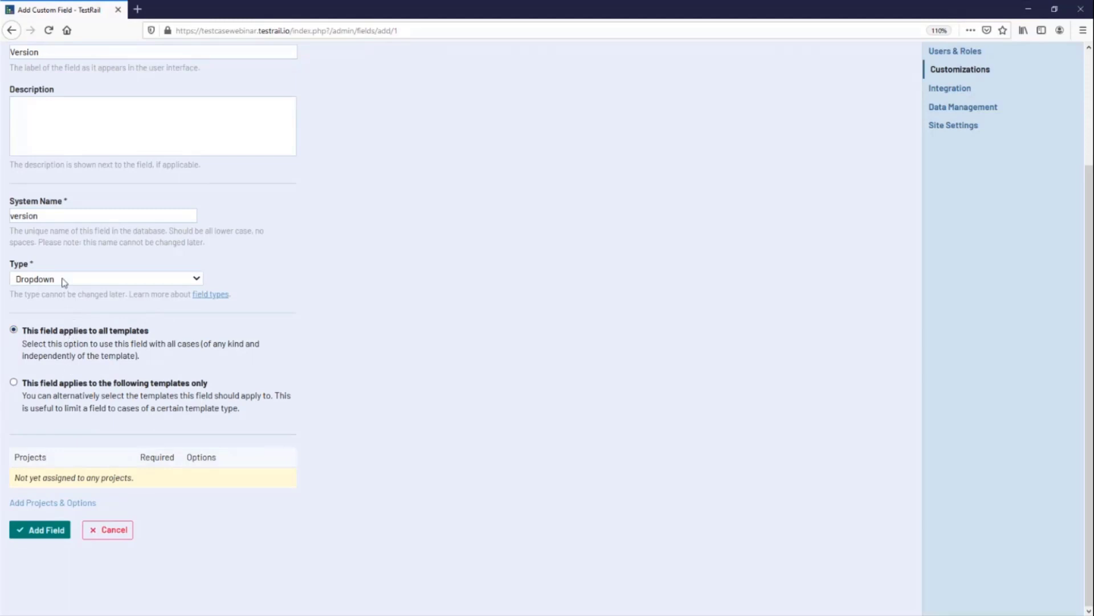
Limit the Version field to specific templates and include only the Exploratory Session template.
left_click(103, 385)
scroll(375, 370, "down", 2)
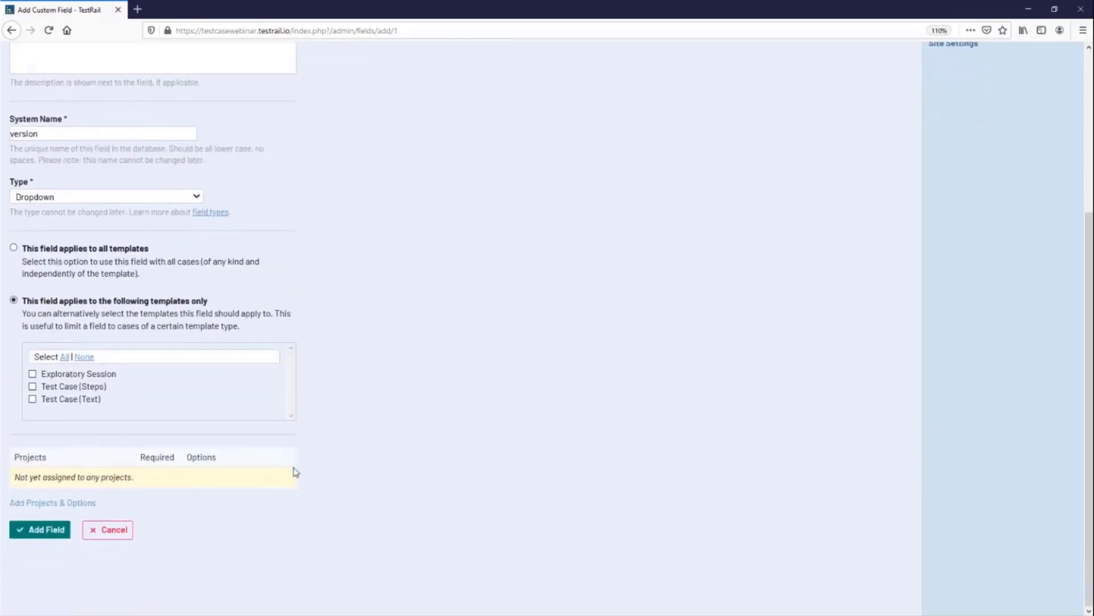
left_click(33, 375)
Configure the field's project options to apply only to Sample Project.
left_click(79, 504)
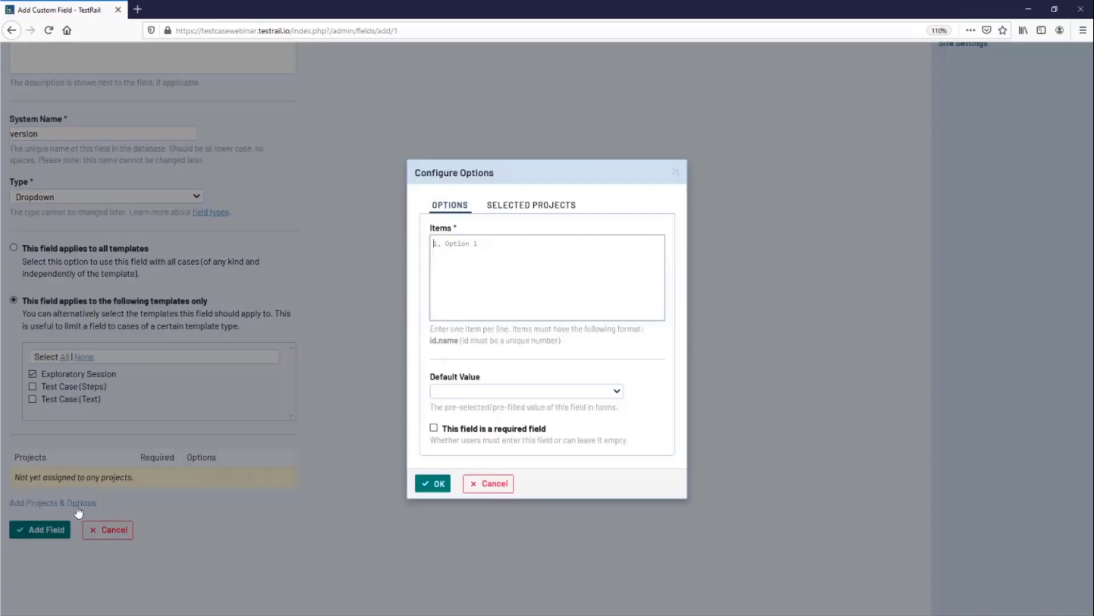
left_click(531, 211)
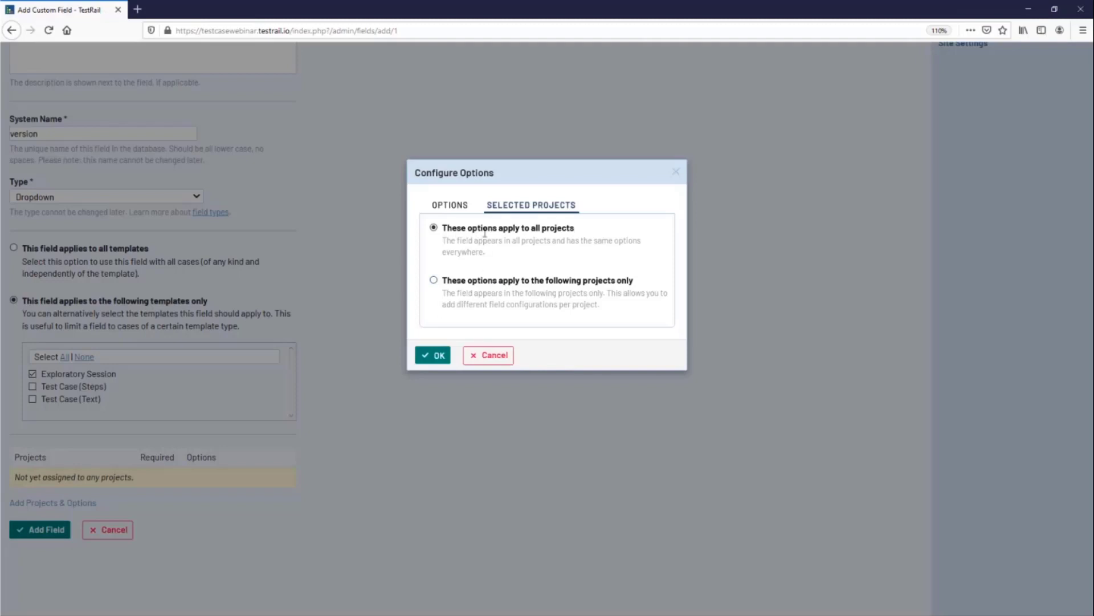
left_click(464, 210)
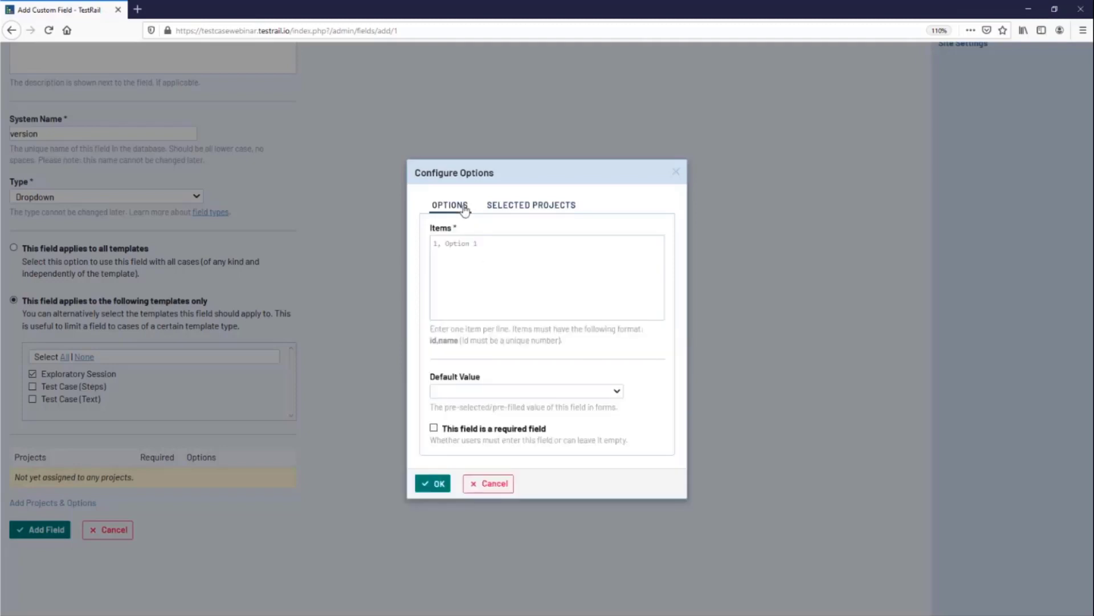
left_click(521, 211)
left_click(511, 282)
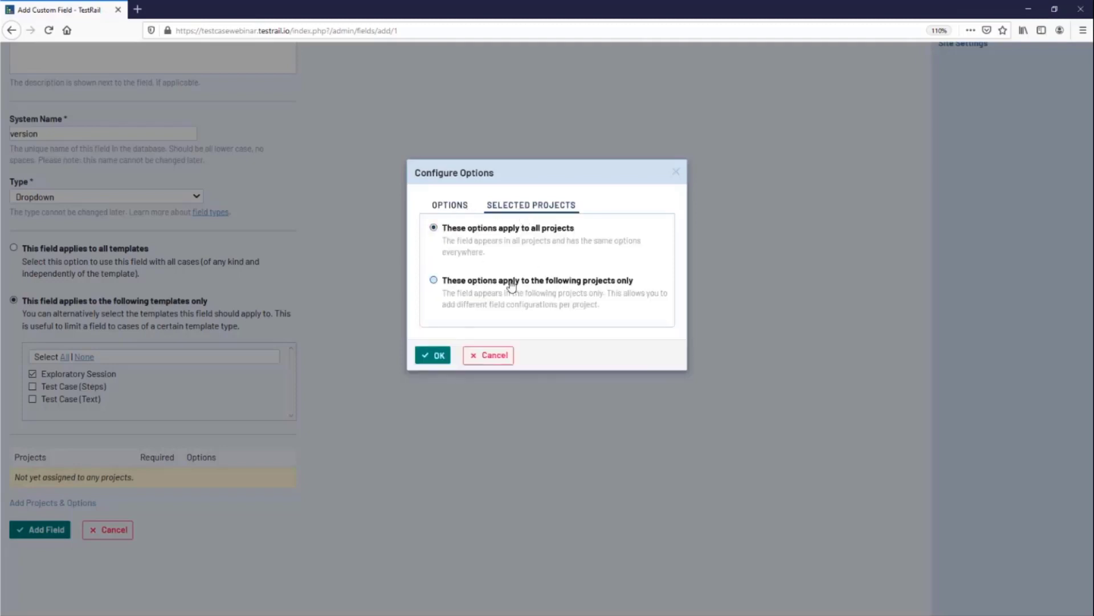
left_click(453, 358)
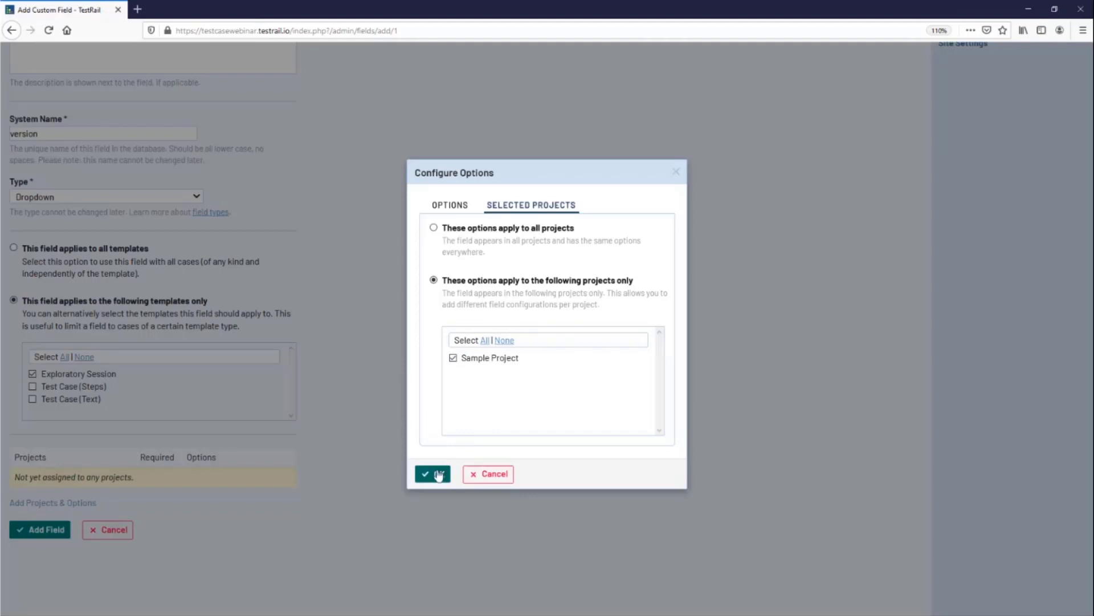
Enter the dropdown items "1, Version 1.0", "2, Version 1.1" and "3, Version 2.0", one per line.
left_click(453, 206)
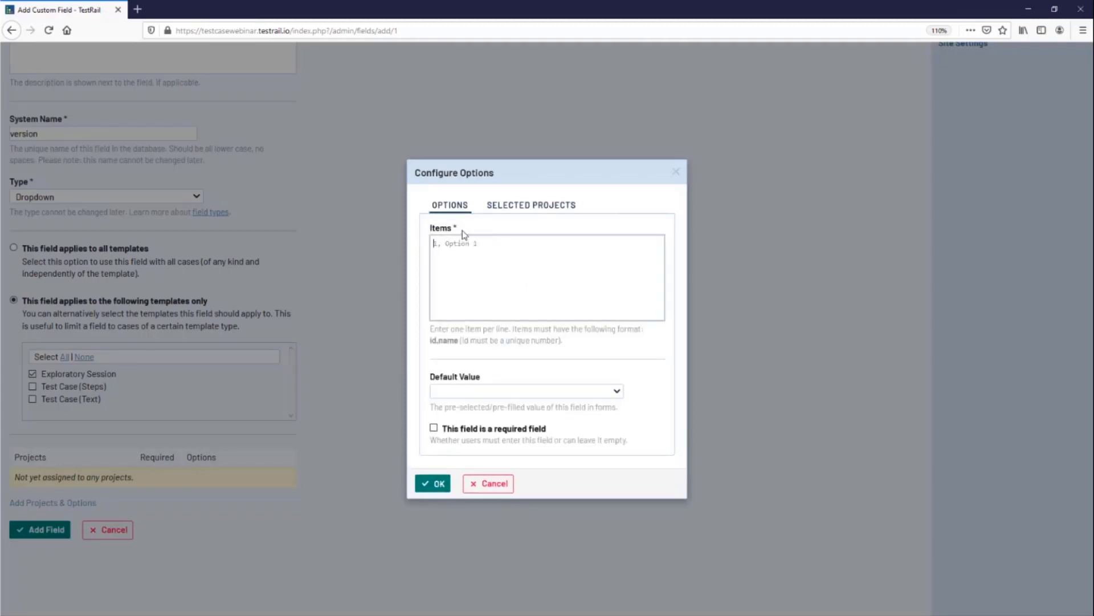
double_click(439, 230)
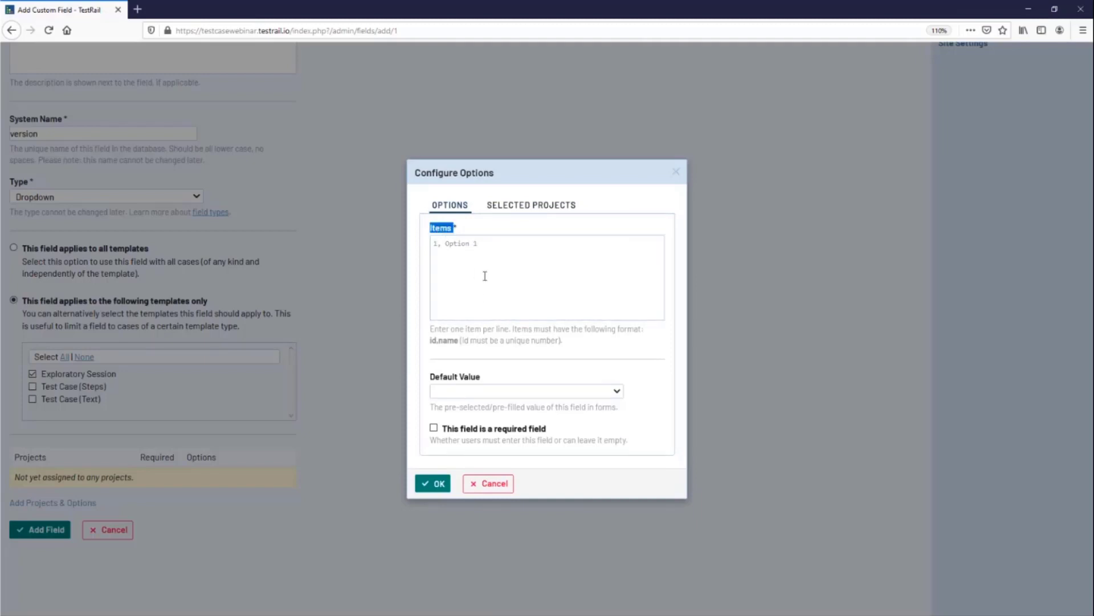
left_click(483, 247)
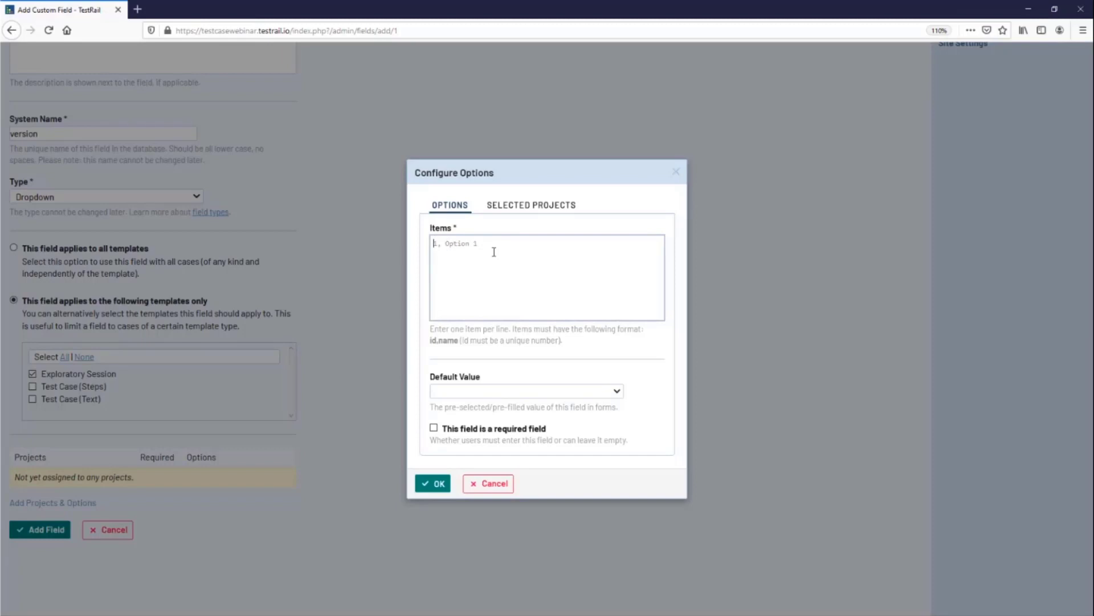
type("1")
type(",")
type("Version 1.0 ")
type("2")
type(", Version 1")
type(".1 ")
type("3, Version ")
type("2.0")
Make the field required, set its default value to Version 1.0 and confirm the option settings.
left_click(511, 392)
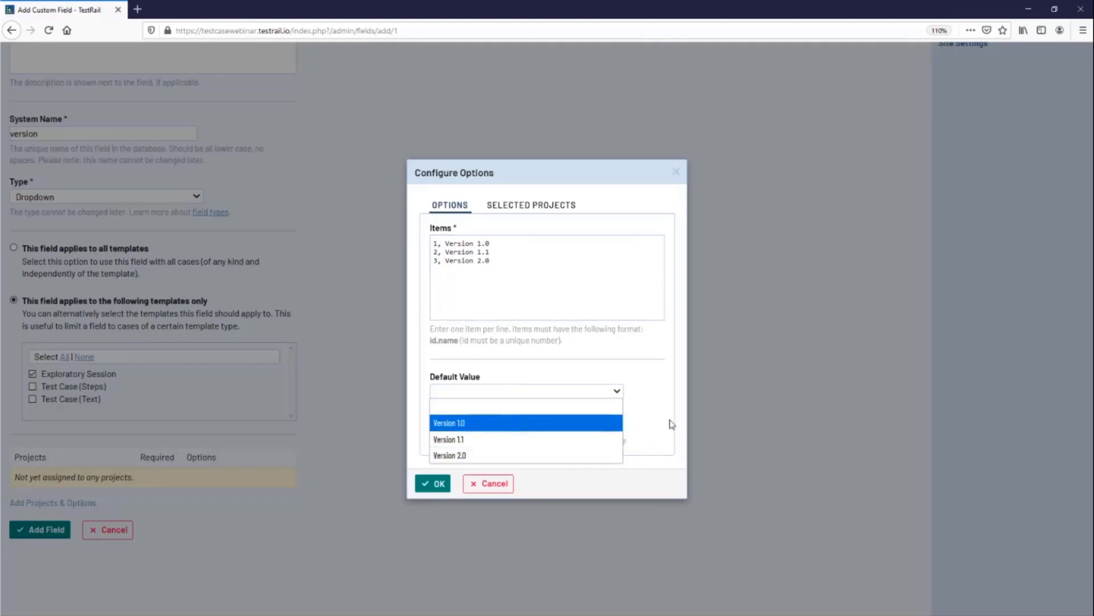
left_click(670, 427)
left_click(489, 434)
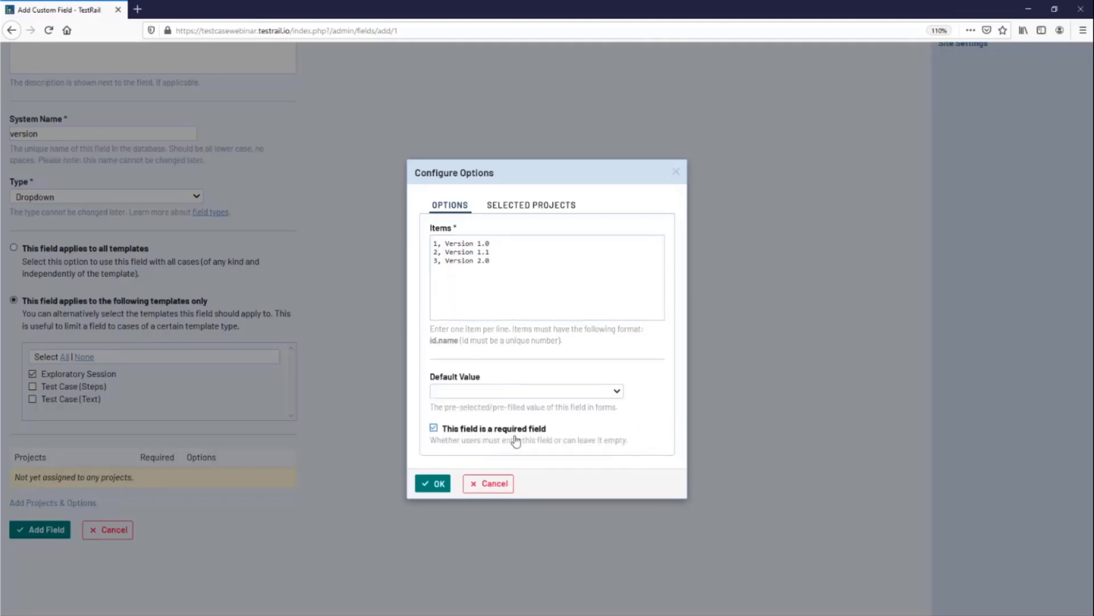
left_click(499, 395)
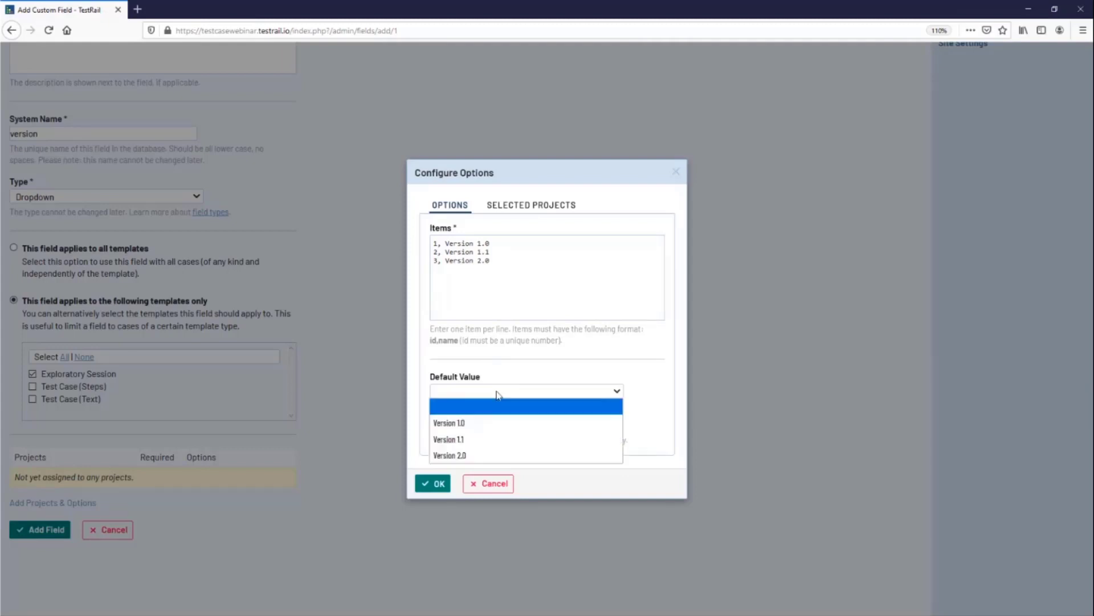
left_click(478, 421)
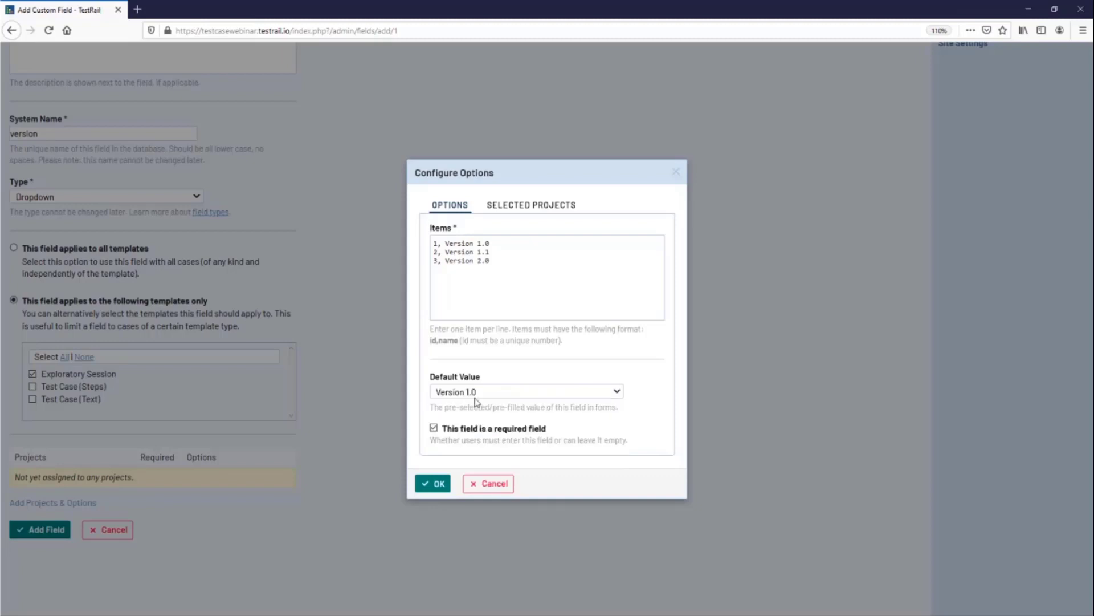
left_click(478, 397)
key("Escape")
key("Down")
key("Down")
left_click(438, 490)
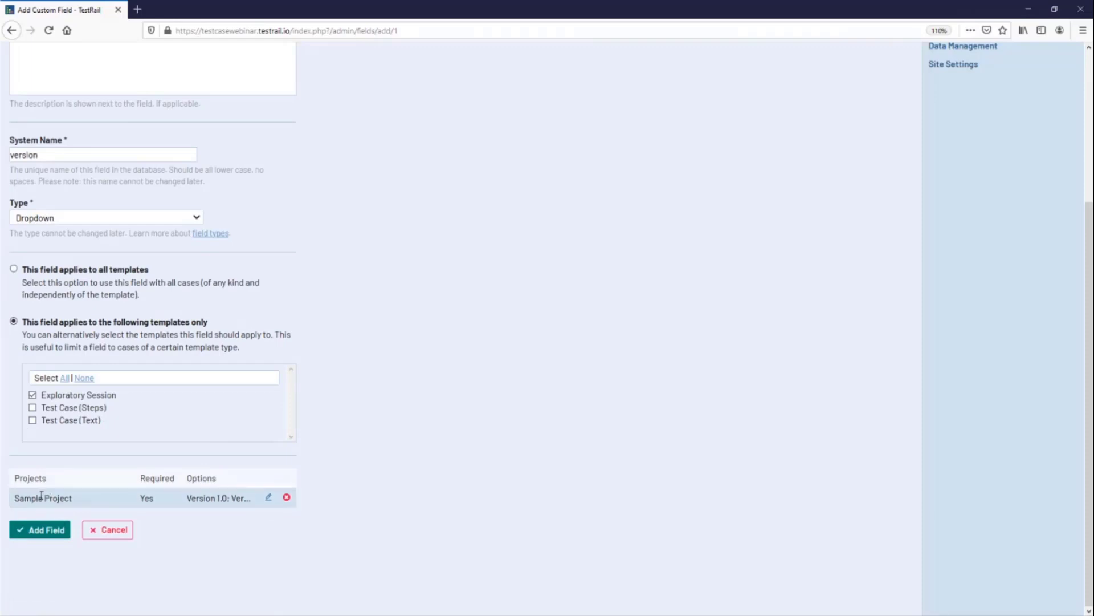
Check the Sample Project assignment and add the Version field to the case fields.
left_click_drag(71, 499, 13, 499)
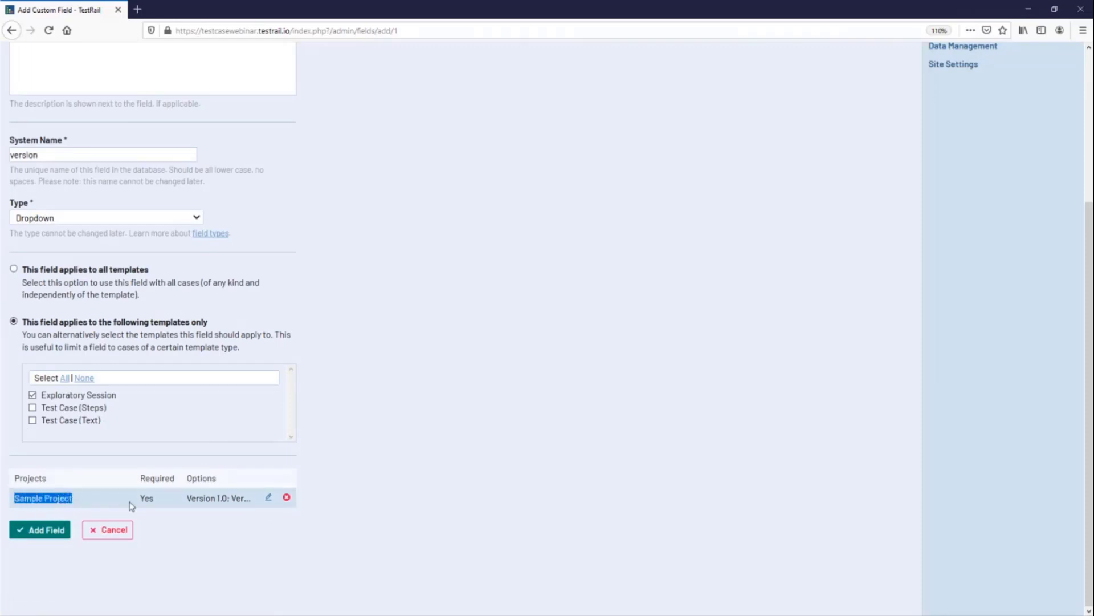
left_click(63, 505)
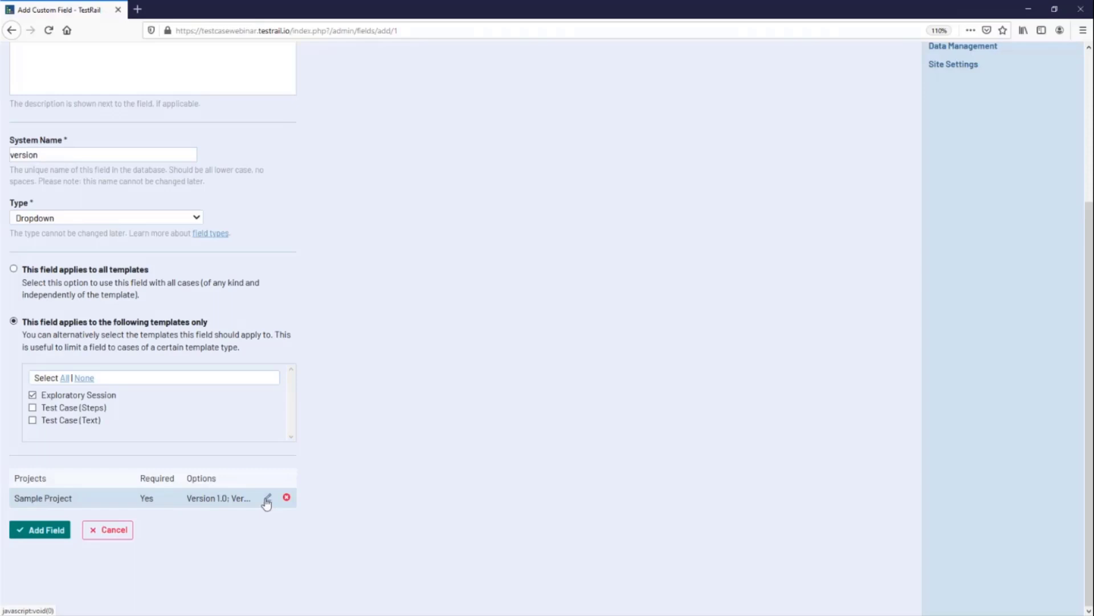
left_click(61, 534)
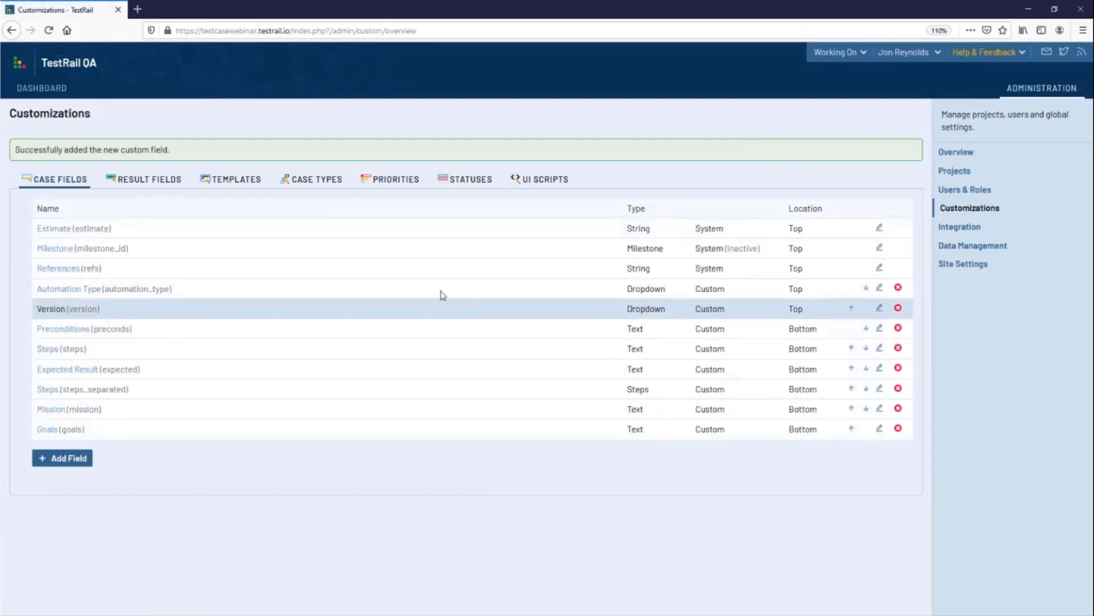
Move the Version field above Automation Type in the case fields order.
left_click_drag(70, 308, 43, 314)
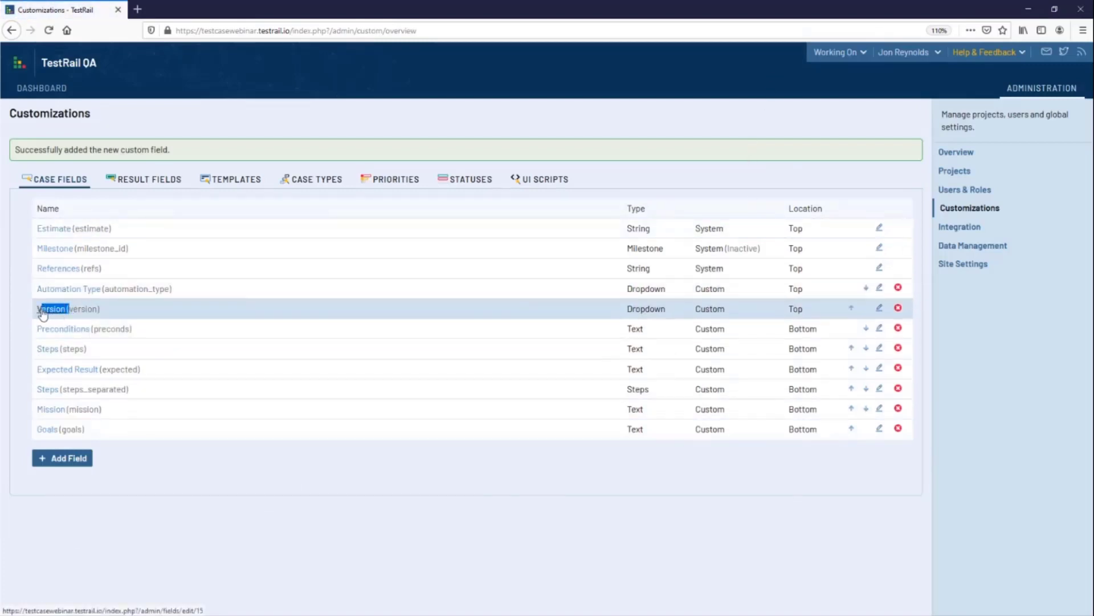
left_click(310, 291)
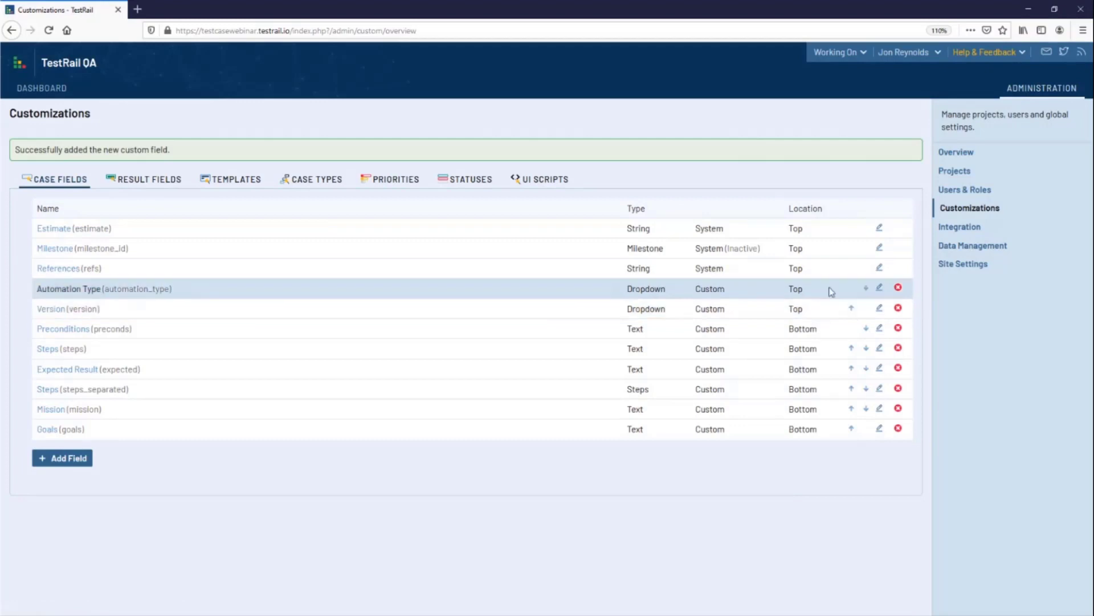
left_click(851, 309)
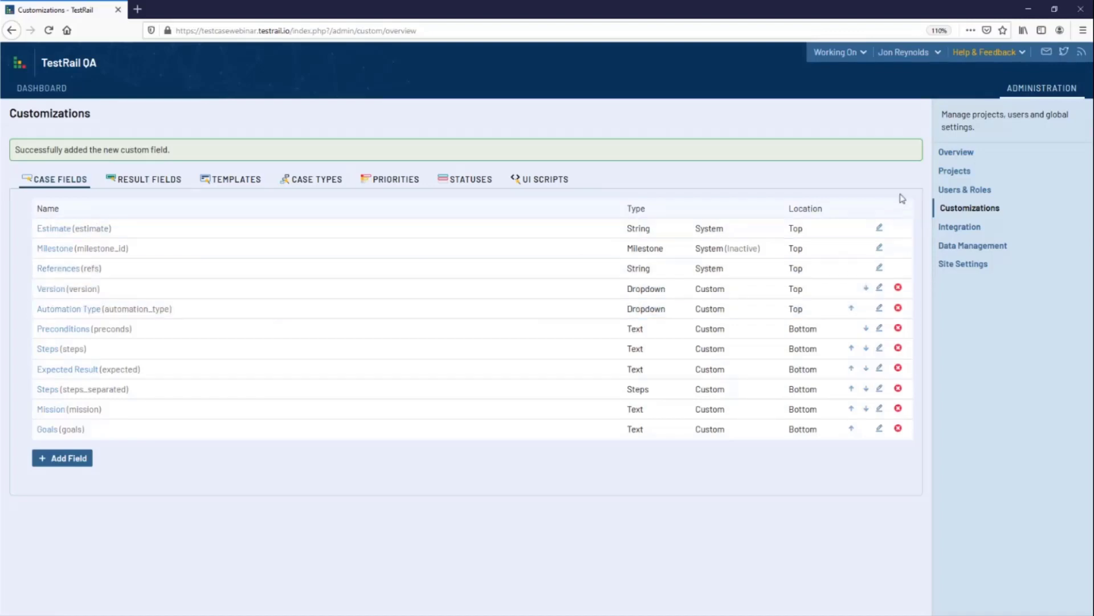
Open the Exploratory Test Case from Sample Project's test cases for editing.
left_click(55, 91)
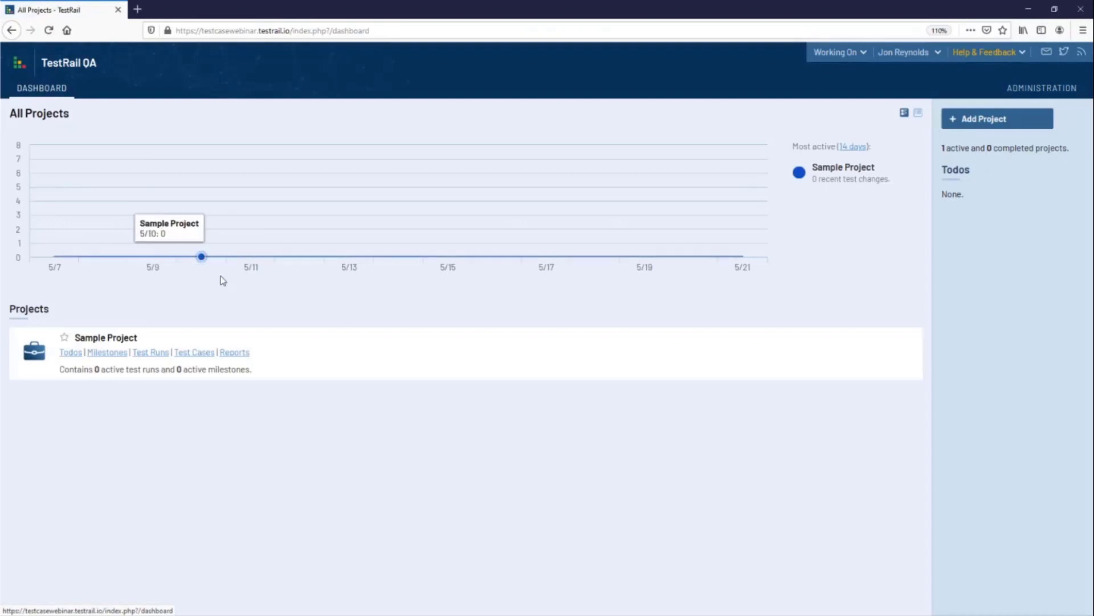
left_click(209, 356)
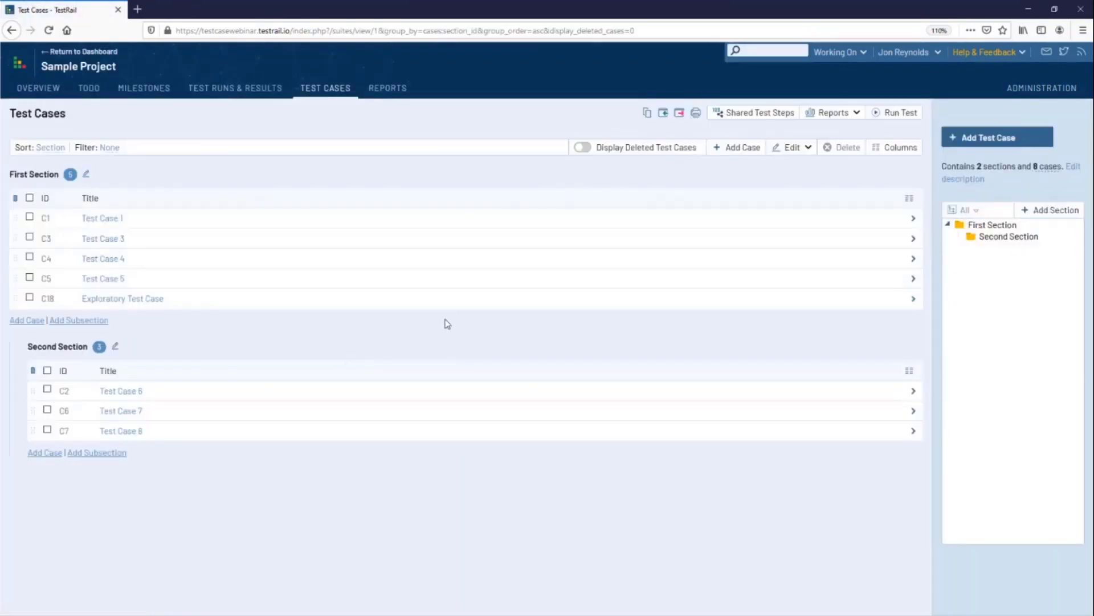
left_click(105, 301)
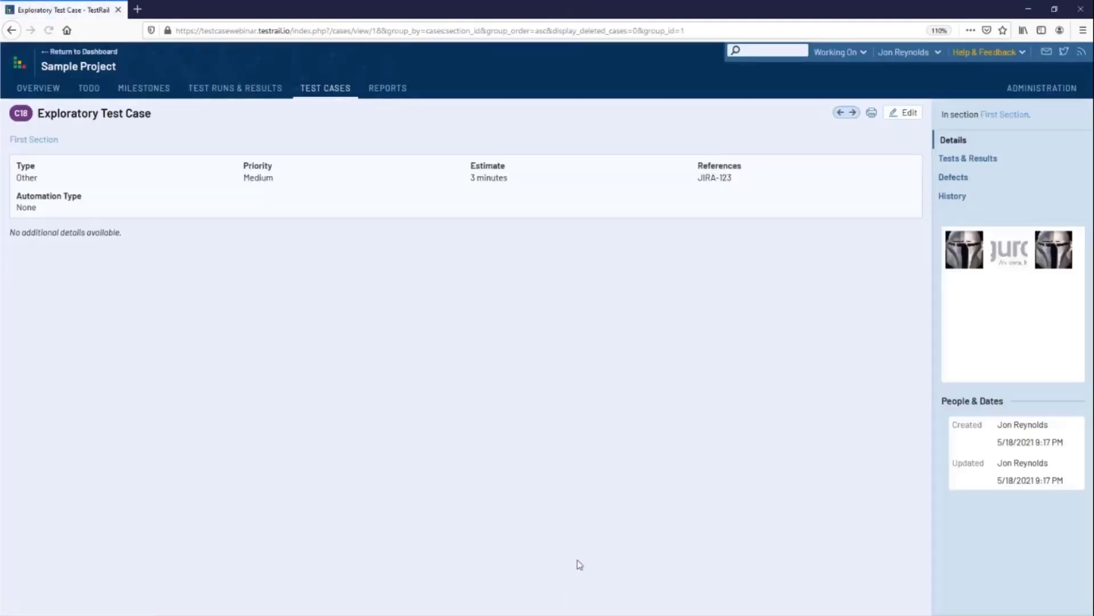
left_click(912, 112)
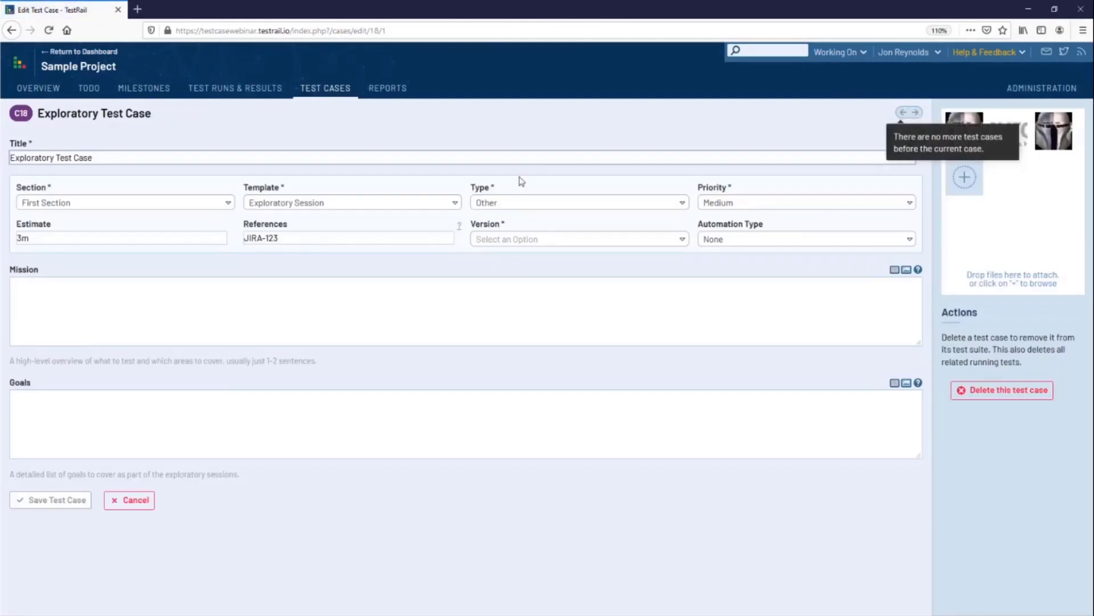
Review the available Version options and set the test case's Version to Version 2.0.
left_click_drag(506, 224, 488, 225)
left_click(539, 240)
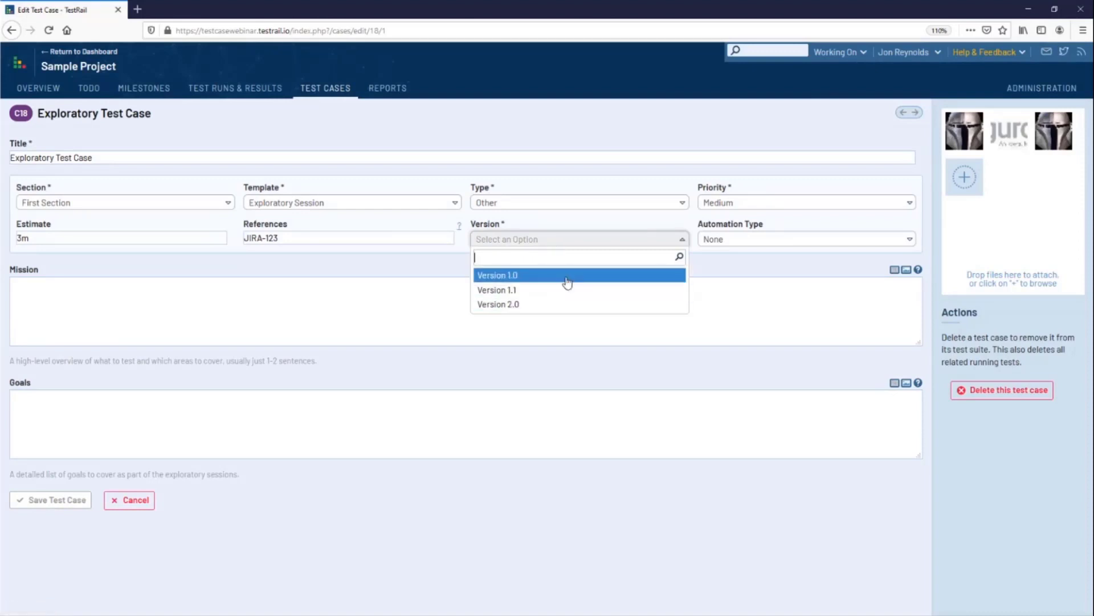
left_click(520, 240)
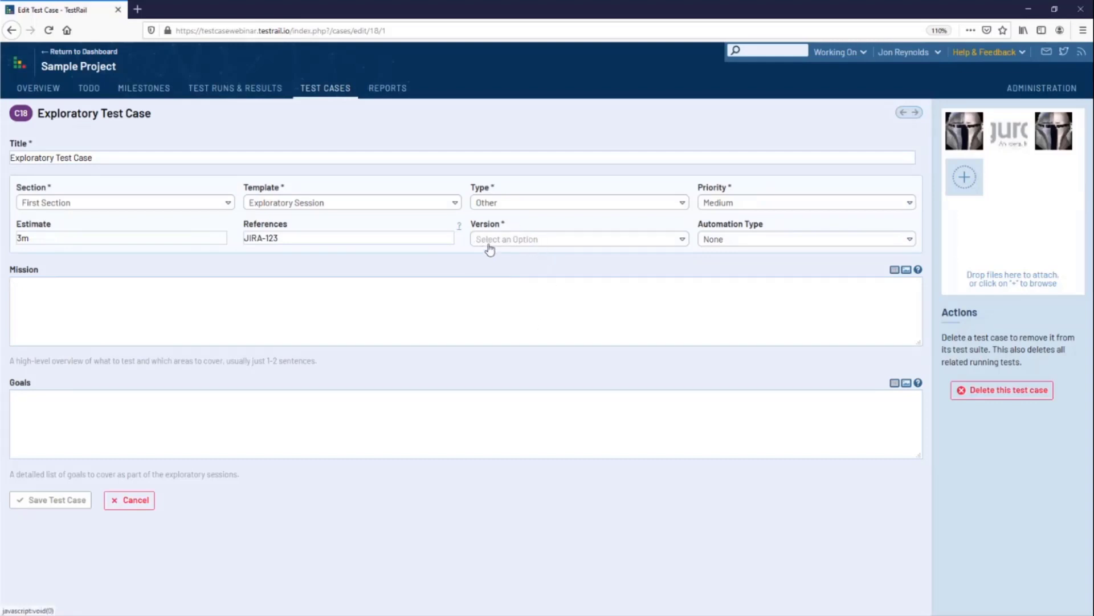
left_click(520, 242)
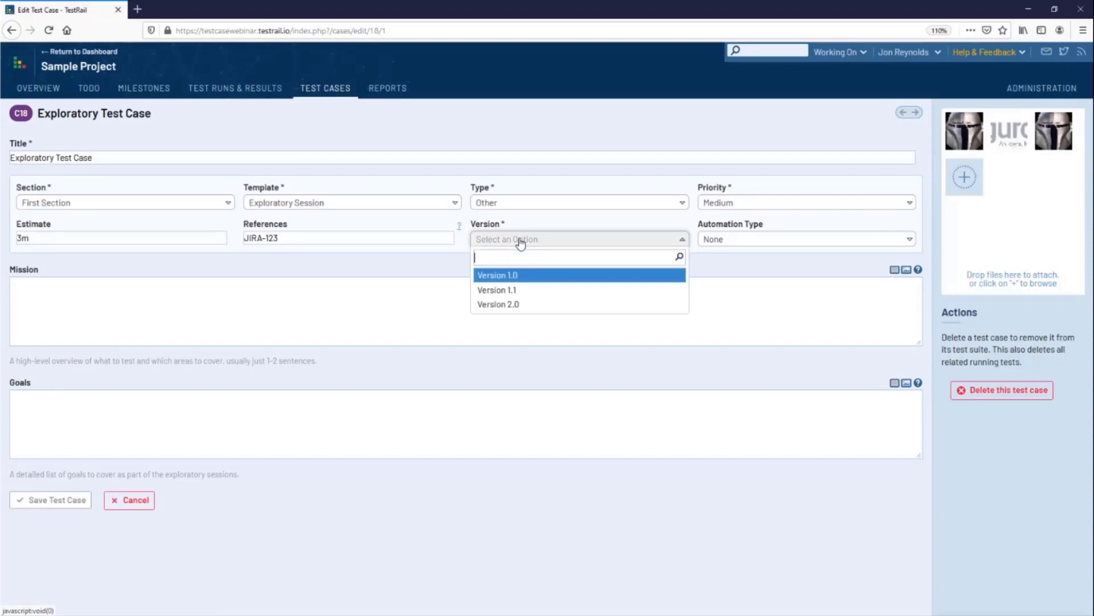
left_click(529, 306)
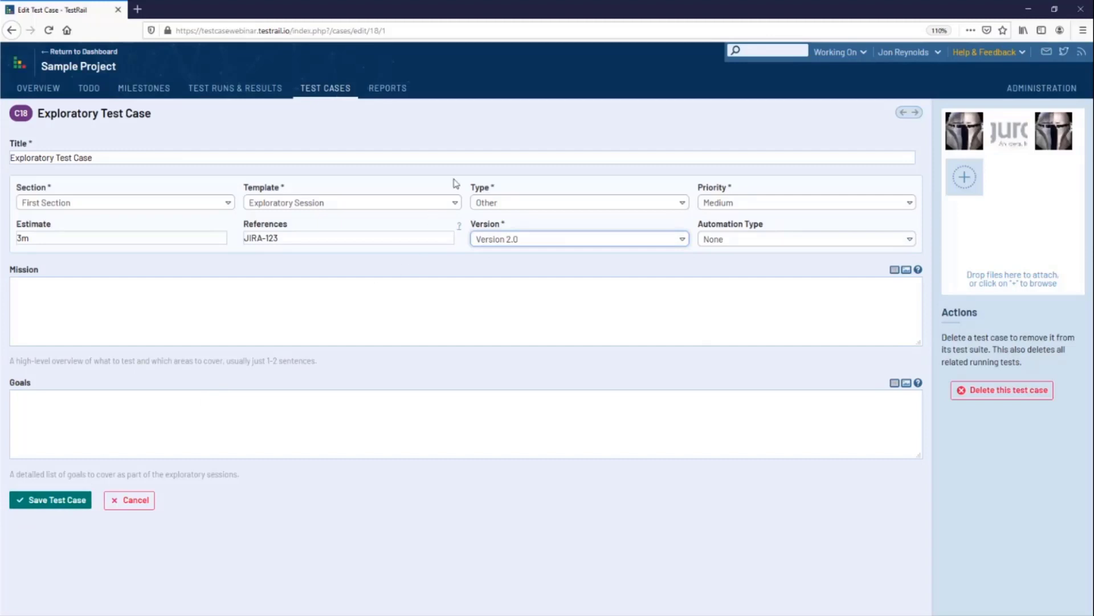
Compare the case fields under the Test Case (Steps) and Test Case (Text) templates, and return the template to Exploratory Session.
left_click(442, 204)
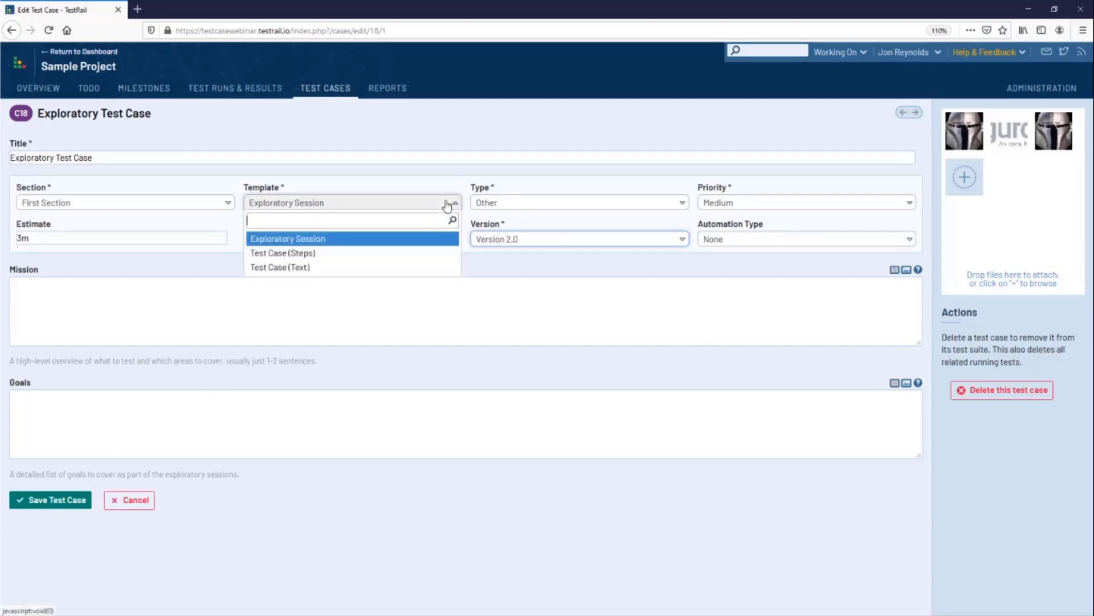
left_click(416, 255)
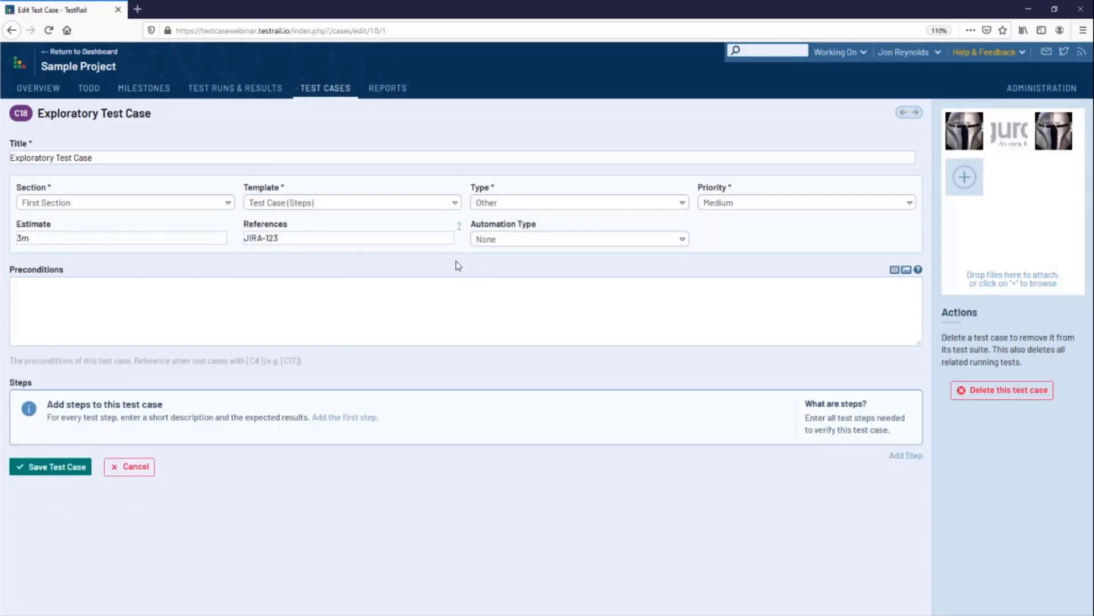
left_click(326, 208)
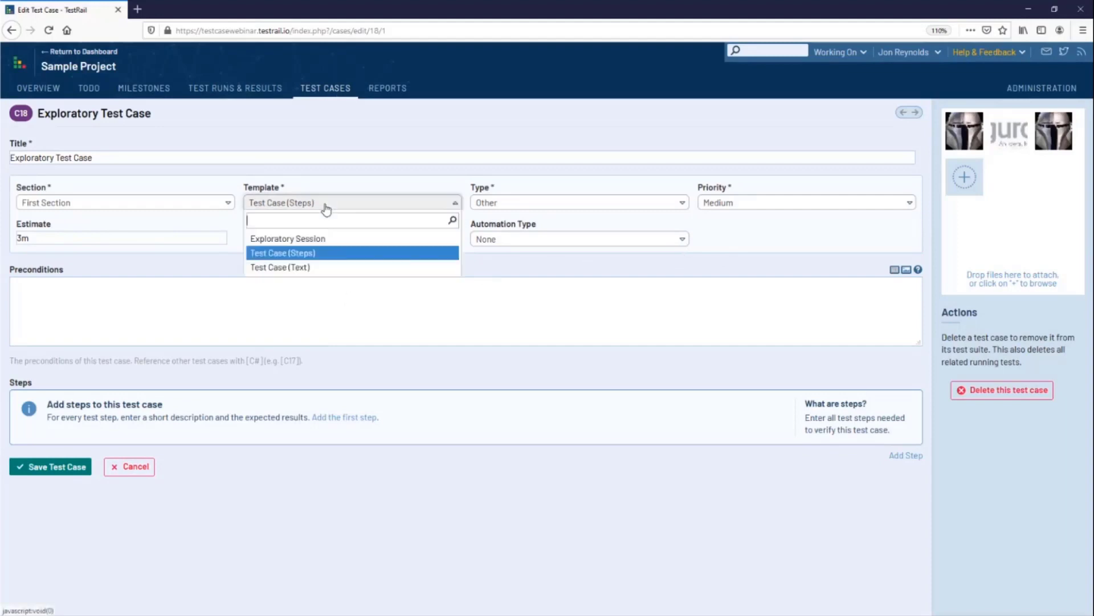
left_click(329, 268)
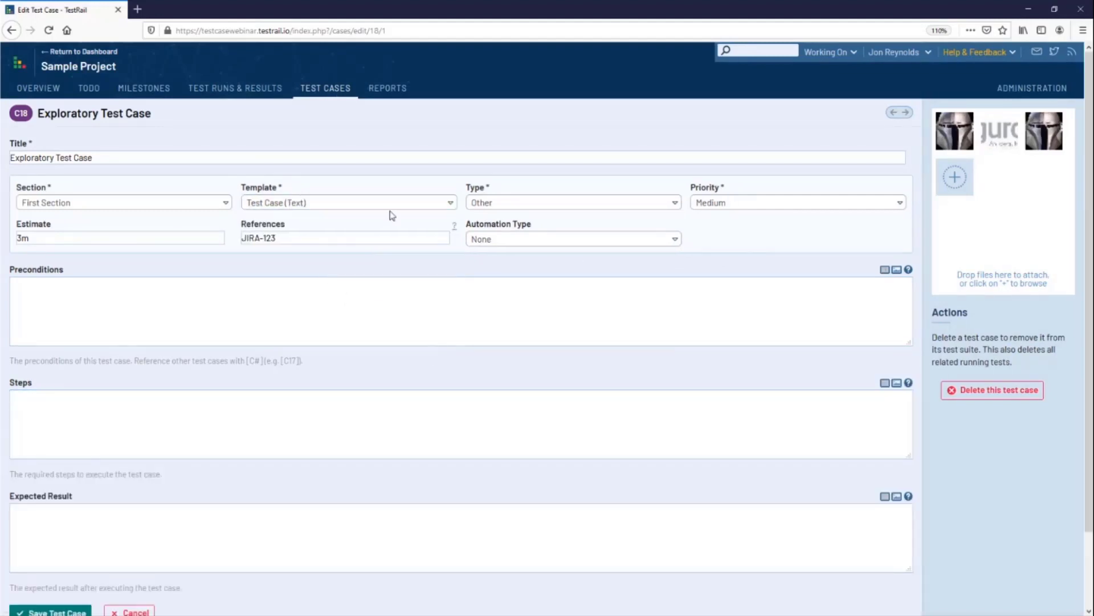
left_click(312, 203)
left_click(327, 237)
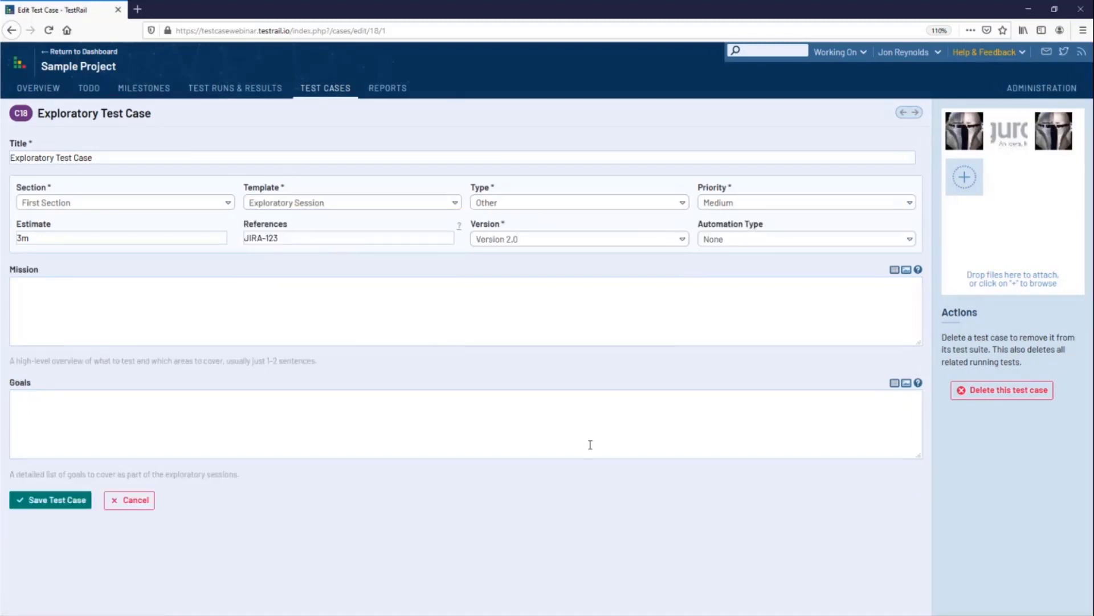